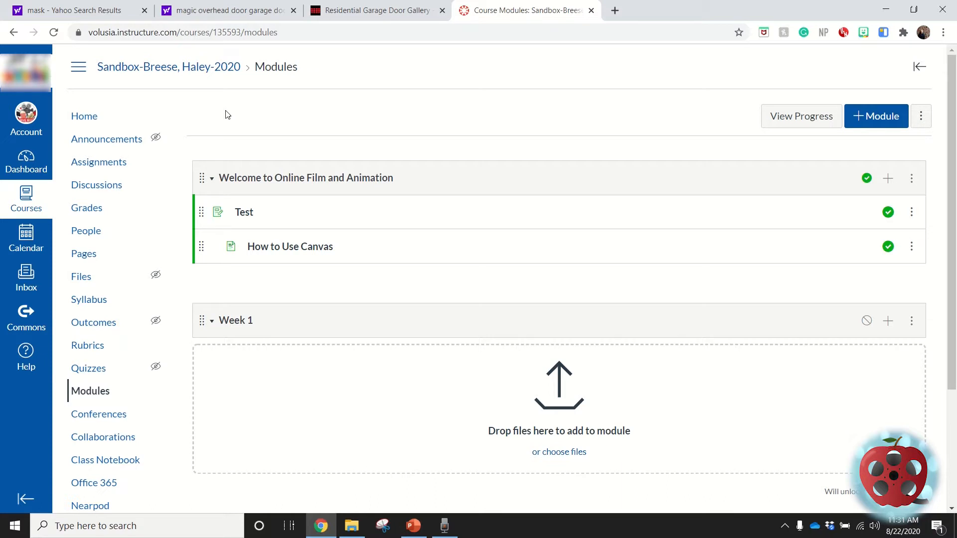
Step: Check the course's Pages list, and add a new page "How to Use Canvas", indented 1 level, to the Welcome to Online Film and Animation module
click(90, 263)
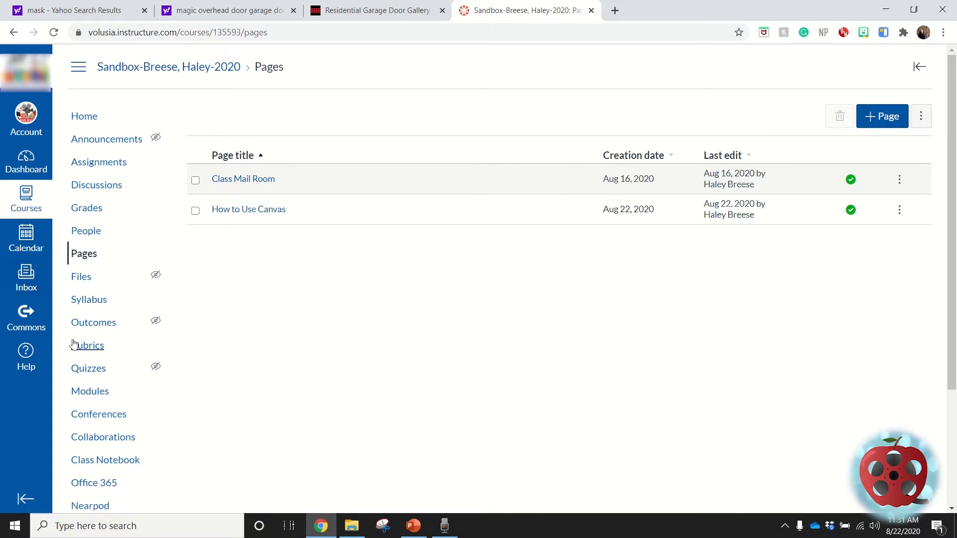
click(83, 393)
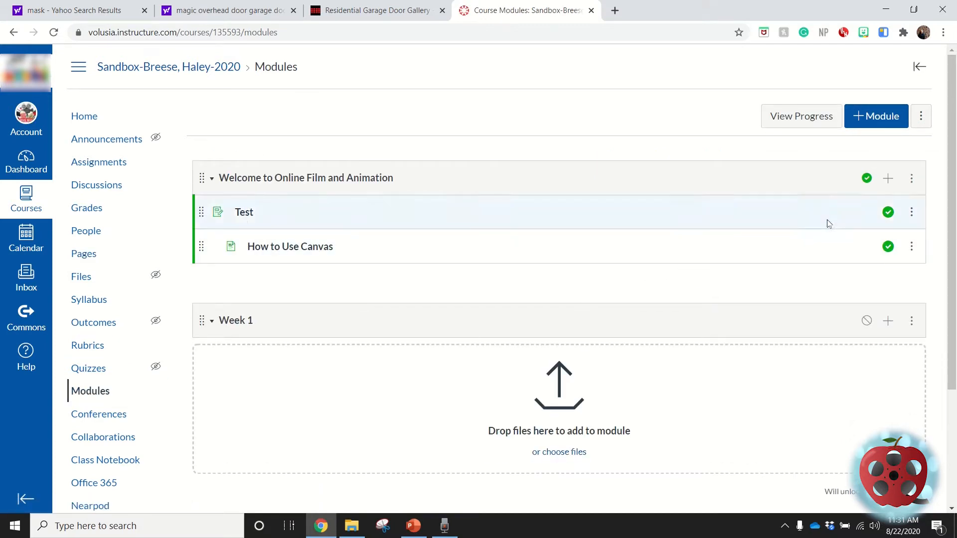
click(888, 178)
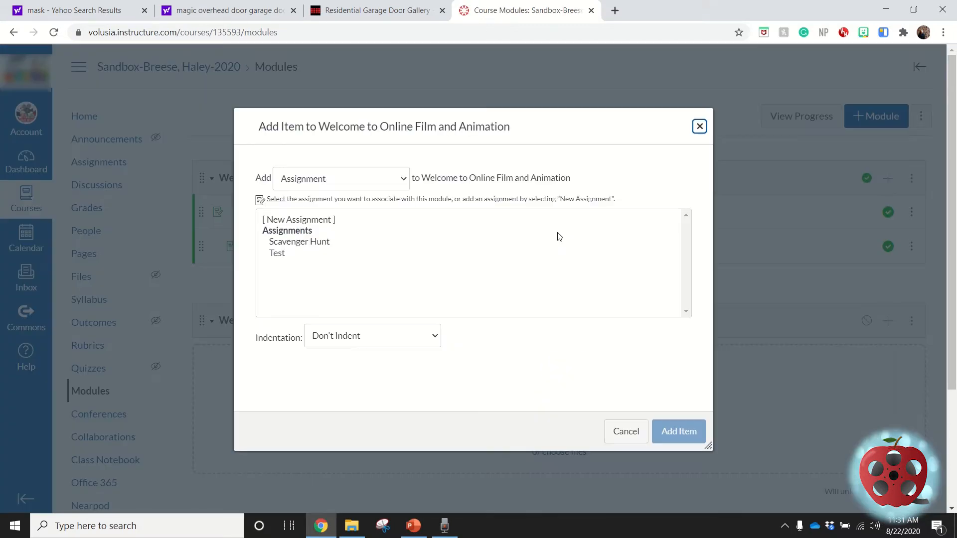
click(402, 184)
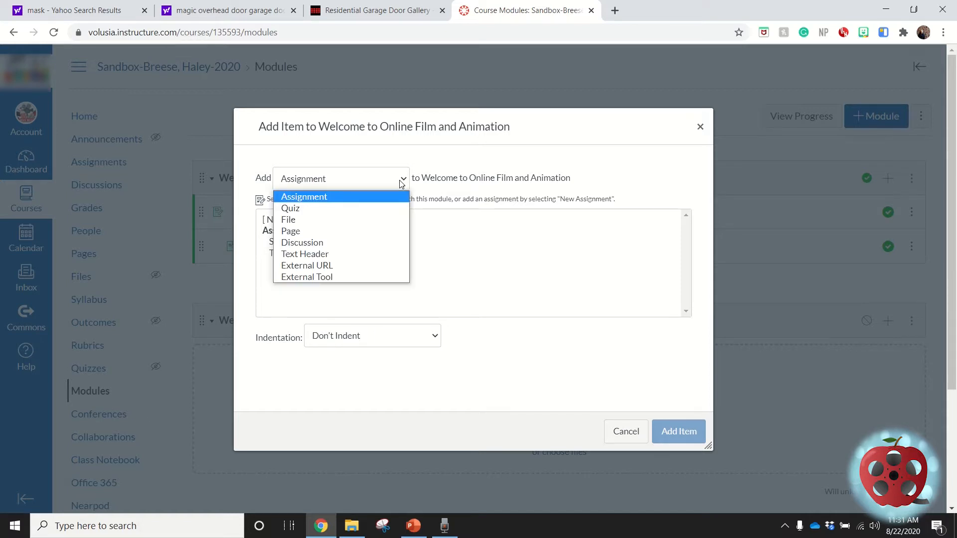
click(313, 234)
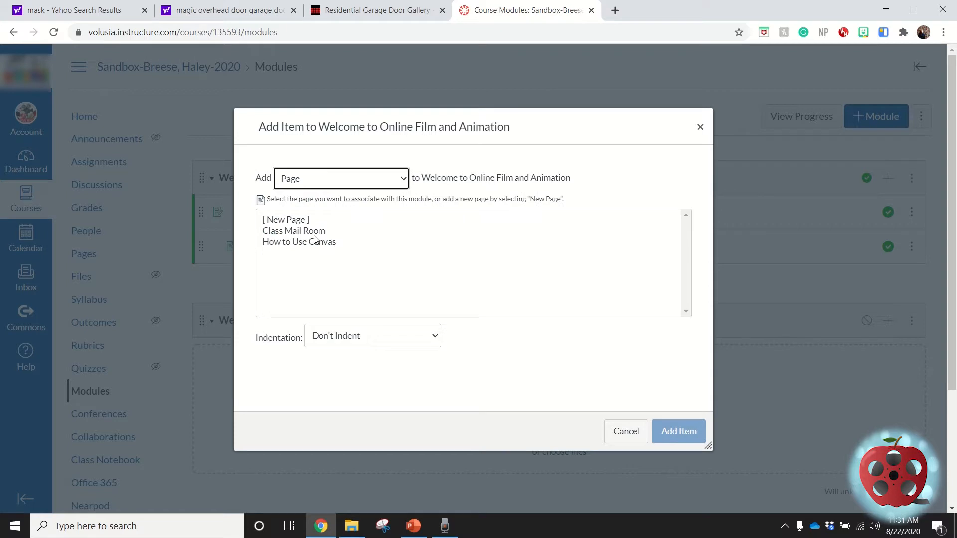
click(287, 221)
click(354, 346)
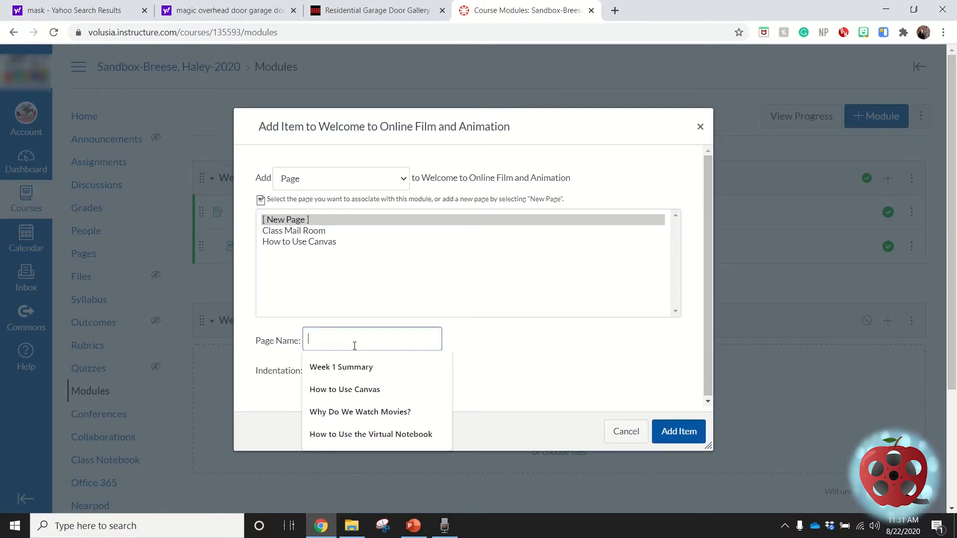
click(354, 390)
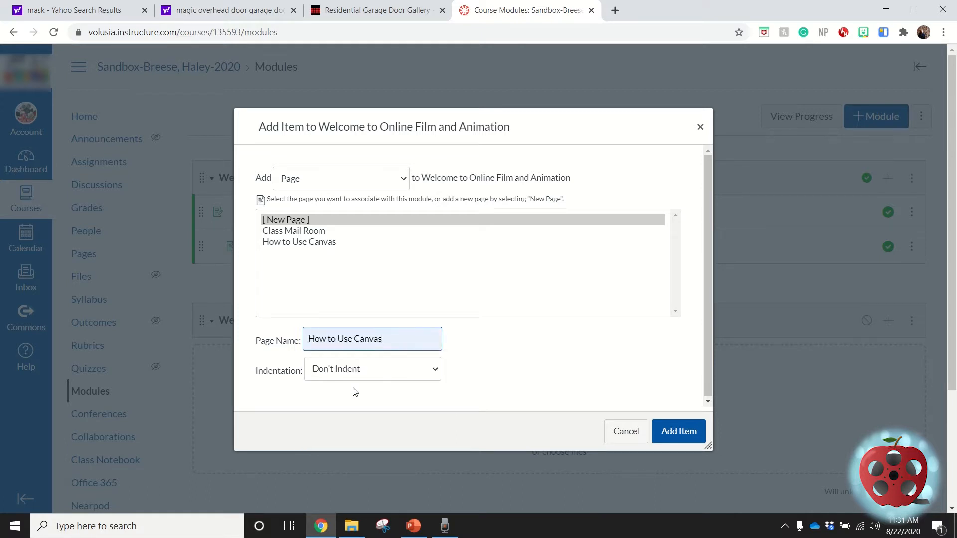
click(384, 374)
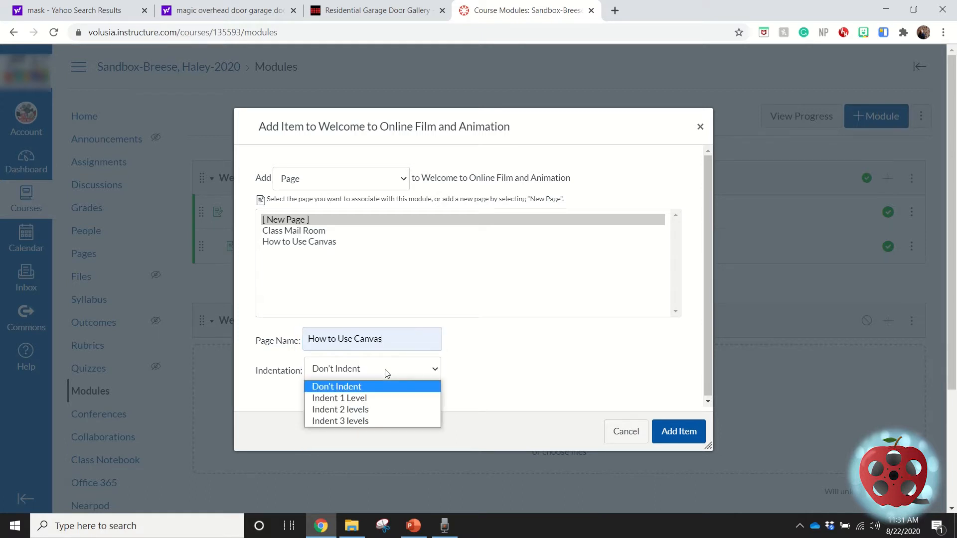
click(380, 398)
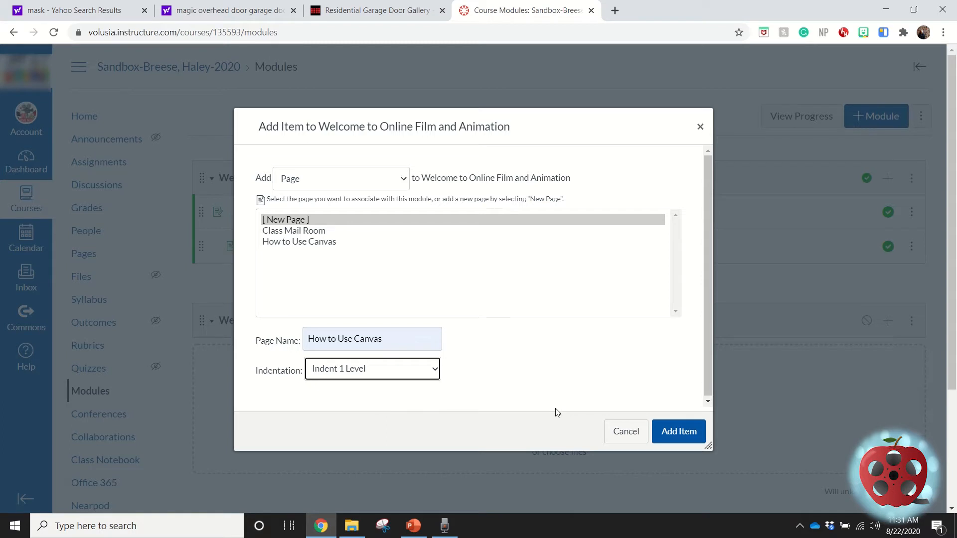
click(686, 432)
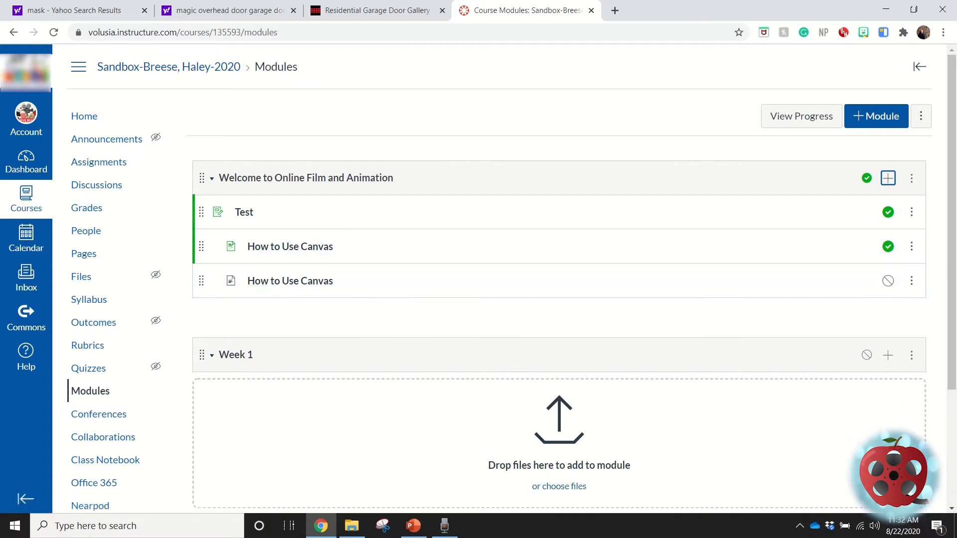
Step: Remove the older, published "How to Use Canvas" item from the Welcome to Online Film and Animation module
click(912, 248)
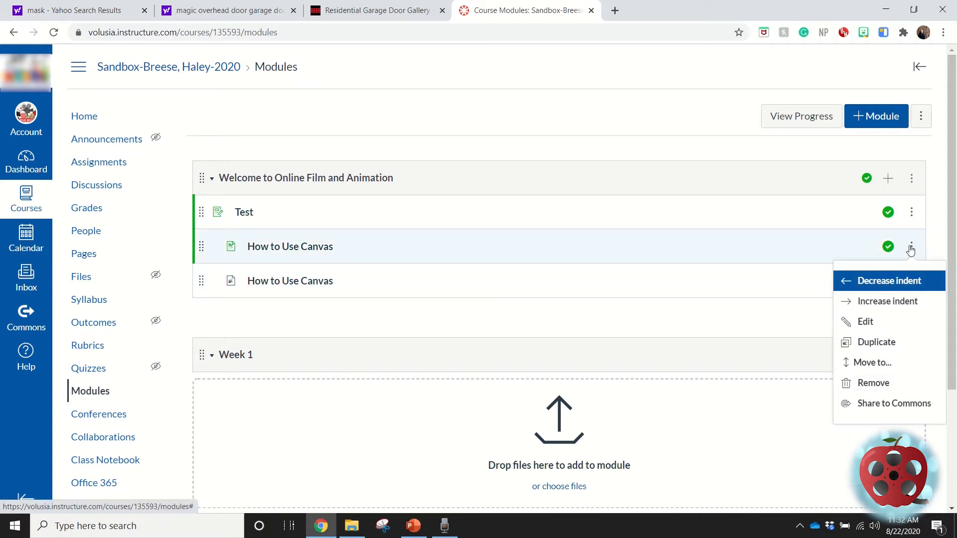
click(881, 385)
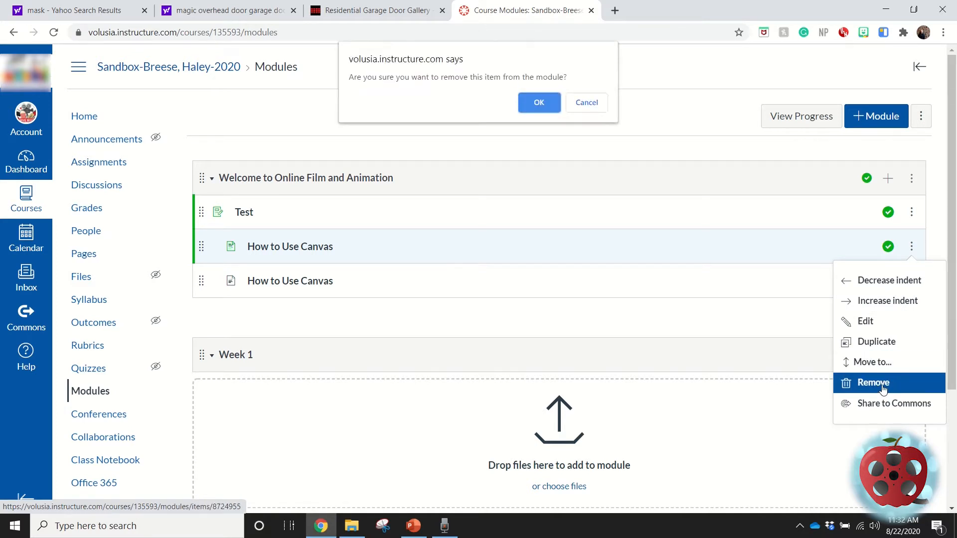
click(538, 103)
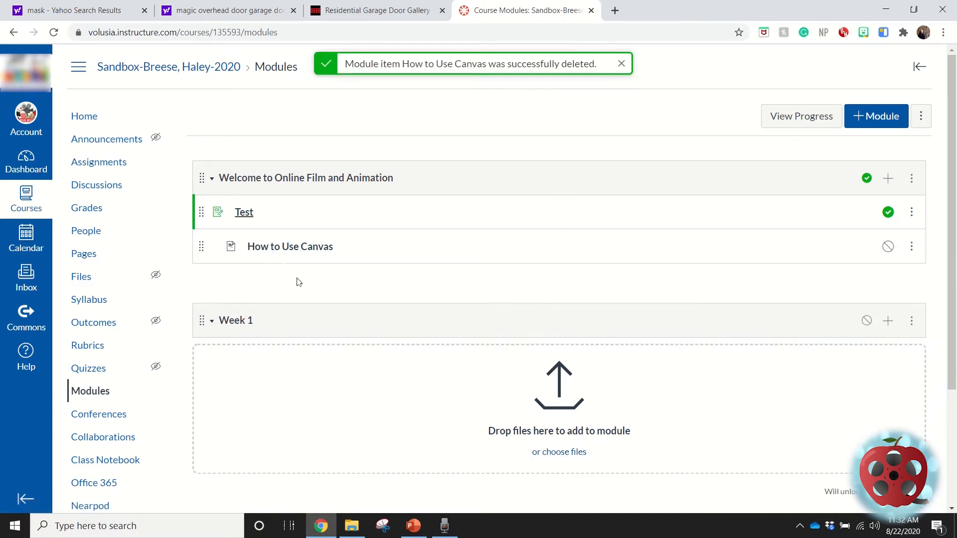
Step: Open the remaining "How to Use Canvas" page for editing and change its title to "All You Need To Know"
click(280, 247)
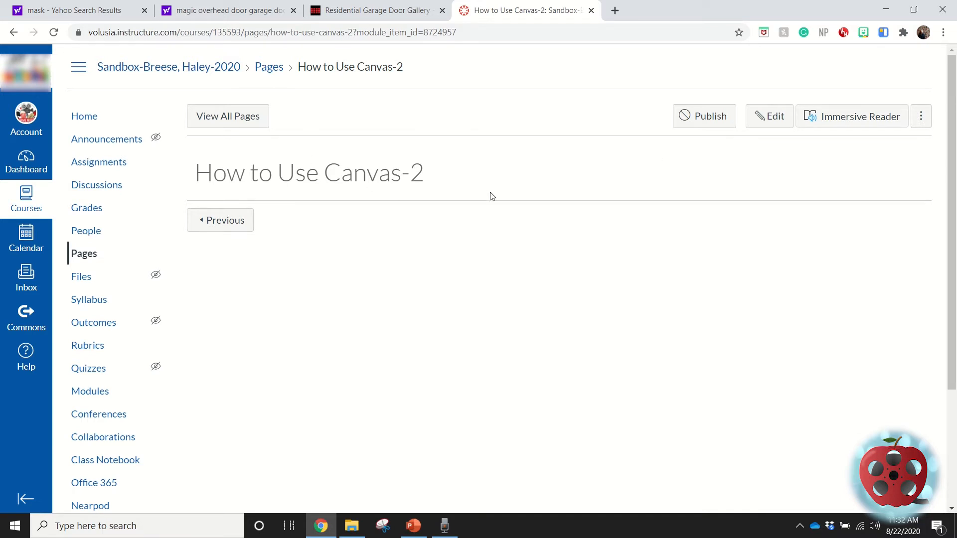
click(771, 117)
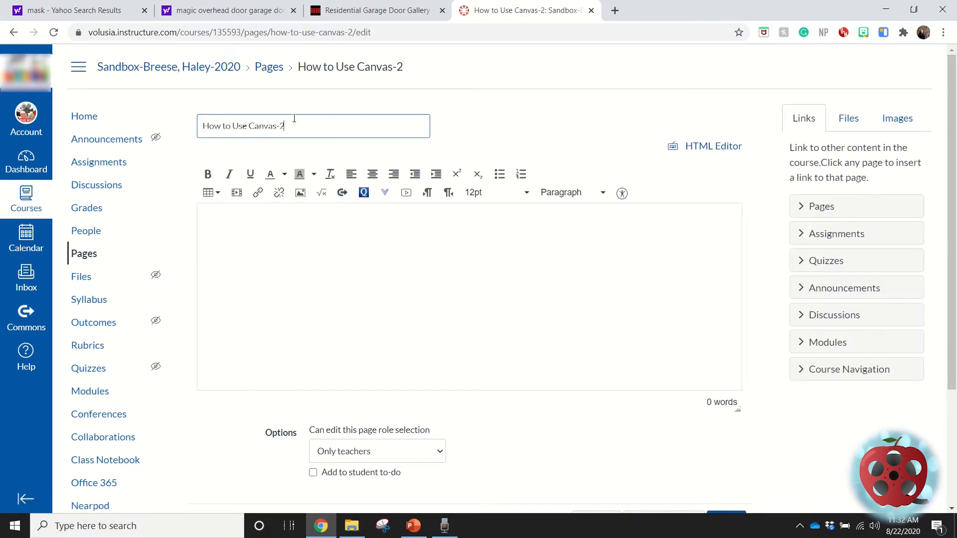
drag(294, 118, 78, 129)
key(BackSpace)
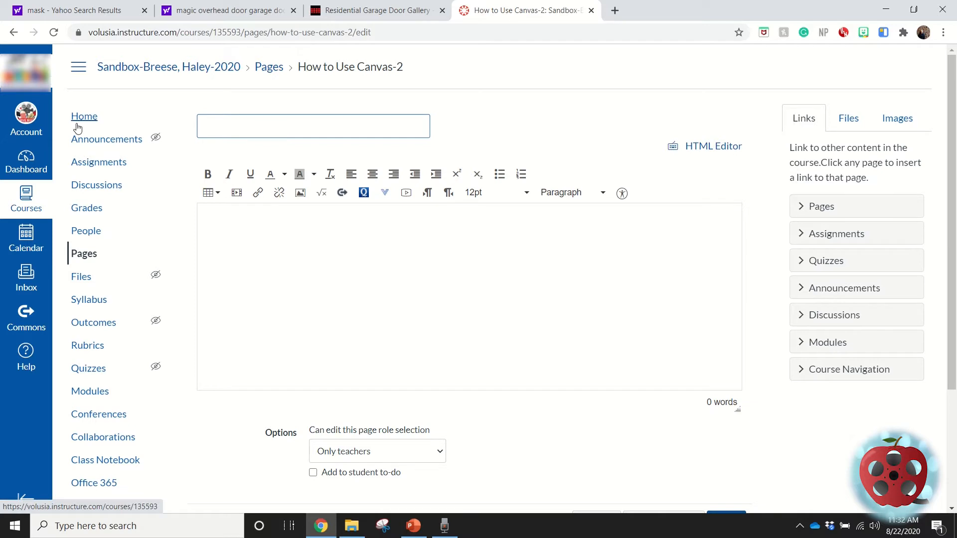
text(All You Need To Knno)
key(BackSpace)
key(BackSpace)
text(ow)
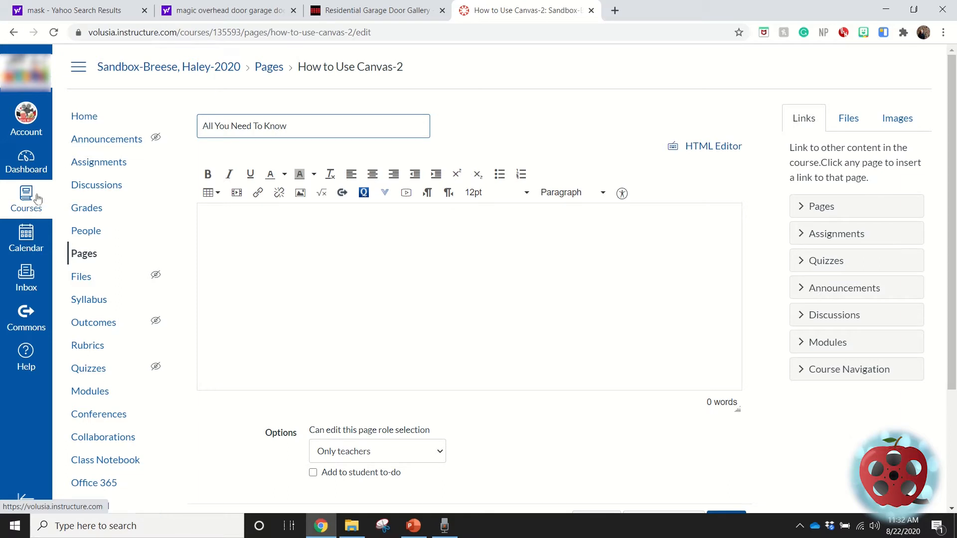
Step: Add a centred line "Welcome To Film and Animation" to the page body and a left-aligned line "Assignments:" below it
click(377, 227)
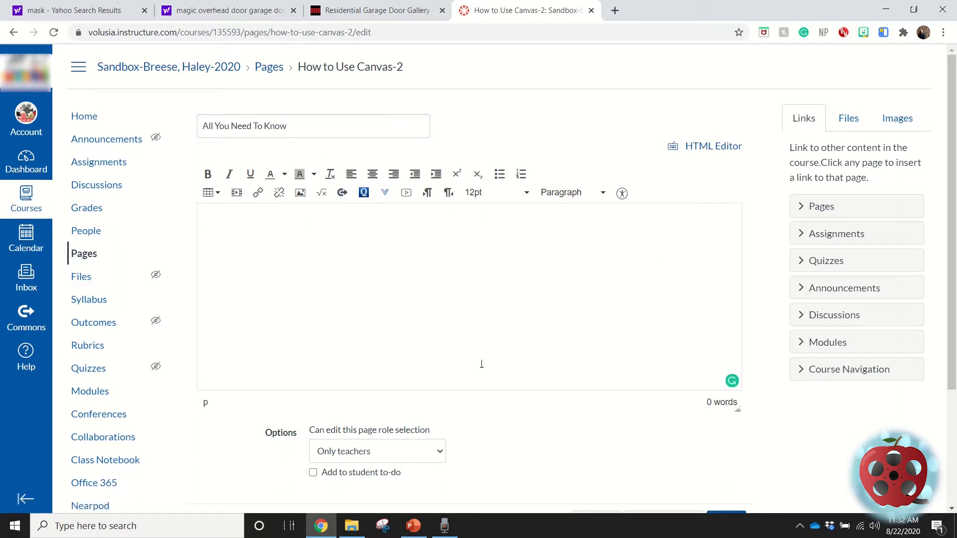
click(373, 174)
text(Welcome To Film and Animation)
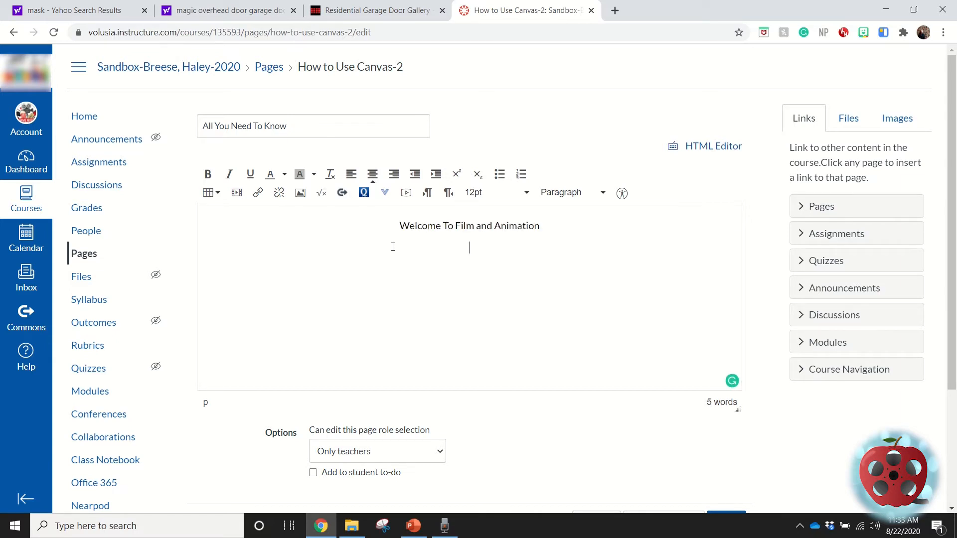
click(352, 176)
text(Assignments:)
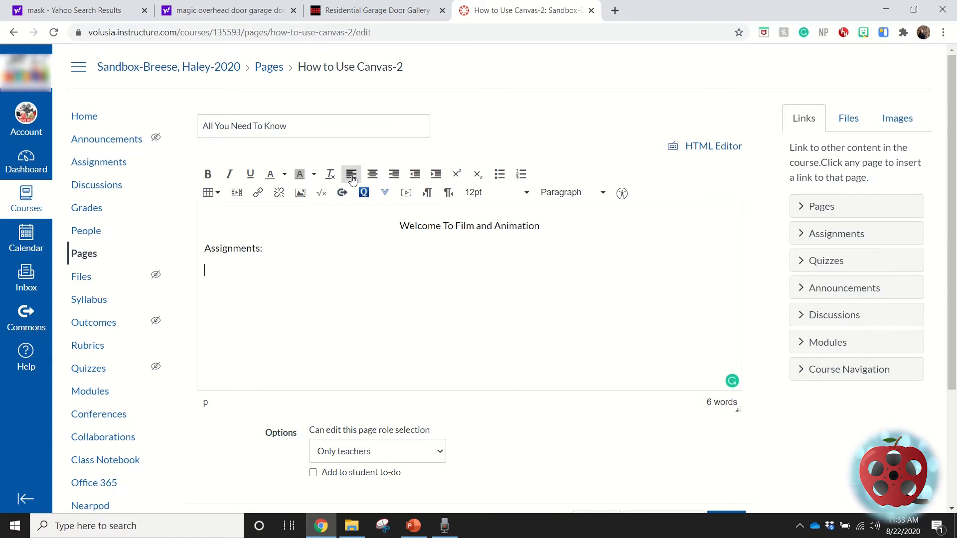
Step: Add a bulleted list with Discussion, Quiz and Video under the "Assignments:" line
click(500, 174)
text(Diss)
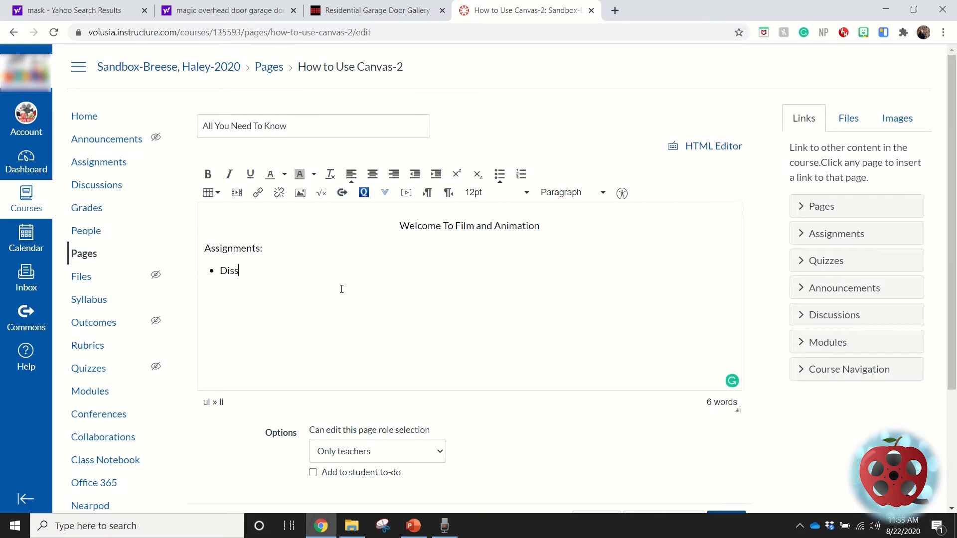
text(cussion)
key(BackSpace)
key(BackSpace)
key(BackSpace)
key(BackSpace)
key(BackSpace)
key(BackSpace)
key(BackSpace)
key(BackSpace)
text(cussion )
text(Quiz )
text(Video)
key(Return)
Step: Examine the options for recording or uploading media and for inserting media by source or embed code, without adding any
click(405, 193)
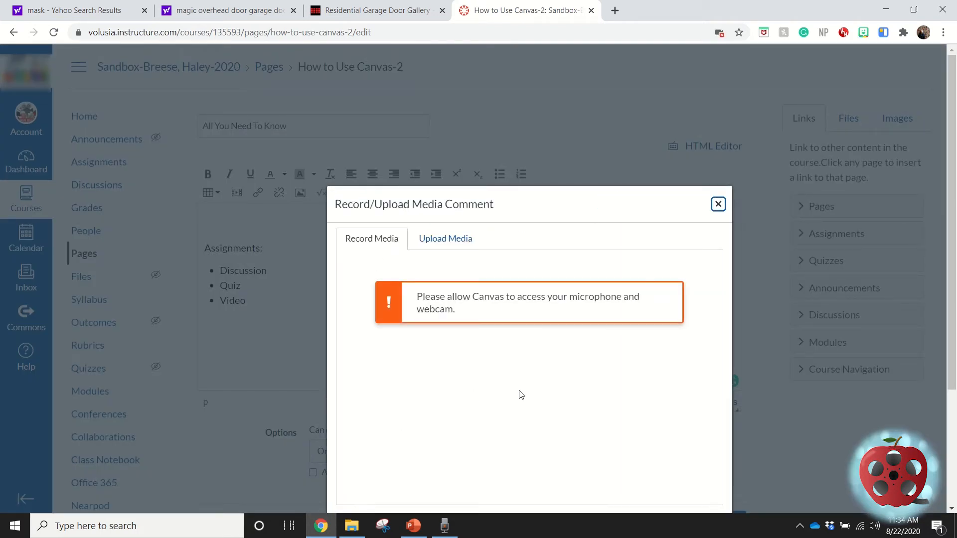
click(456, 243)
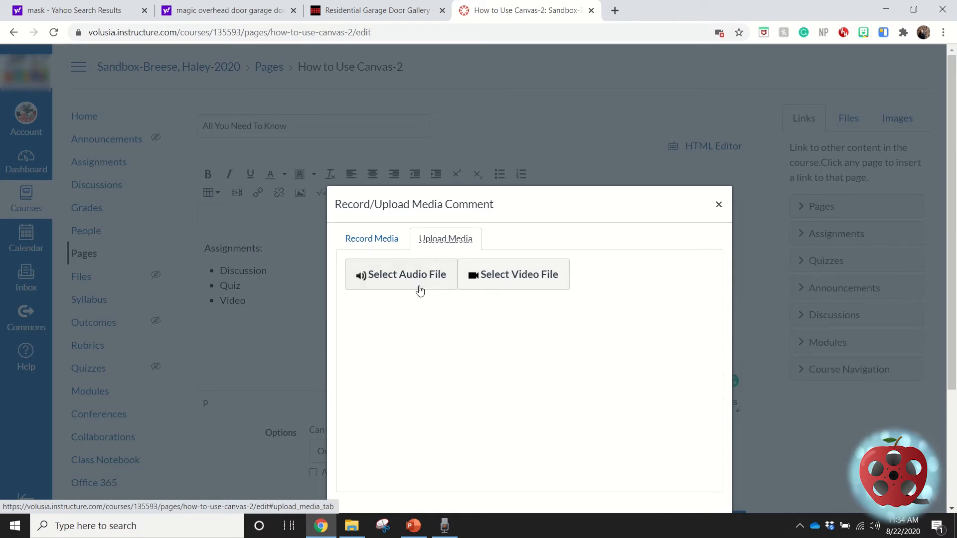
click(719, 204)
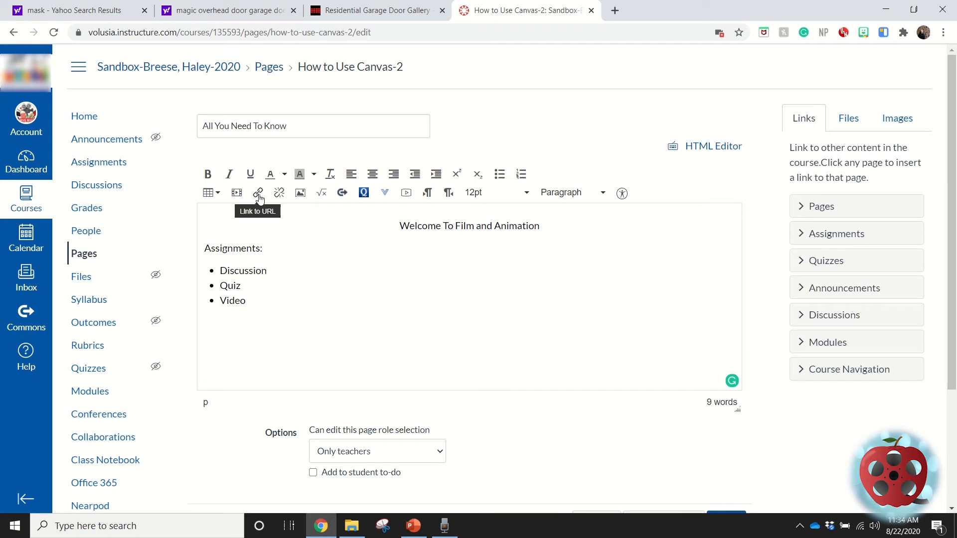
click(236, 195)
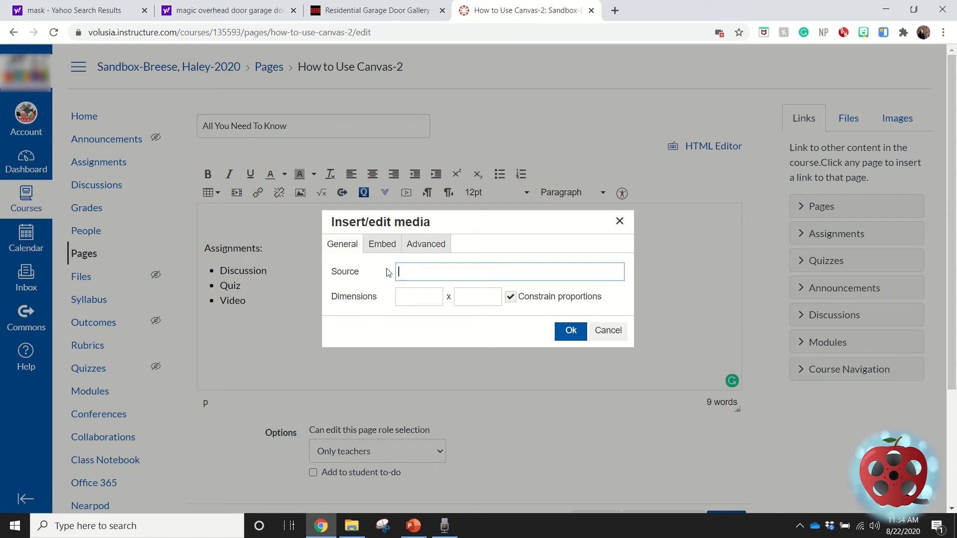
click(382, 244)
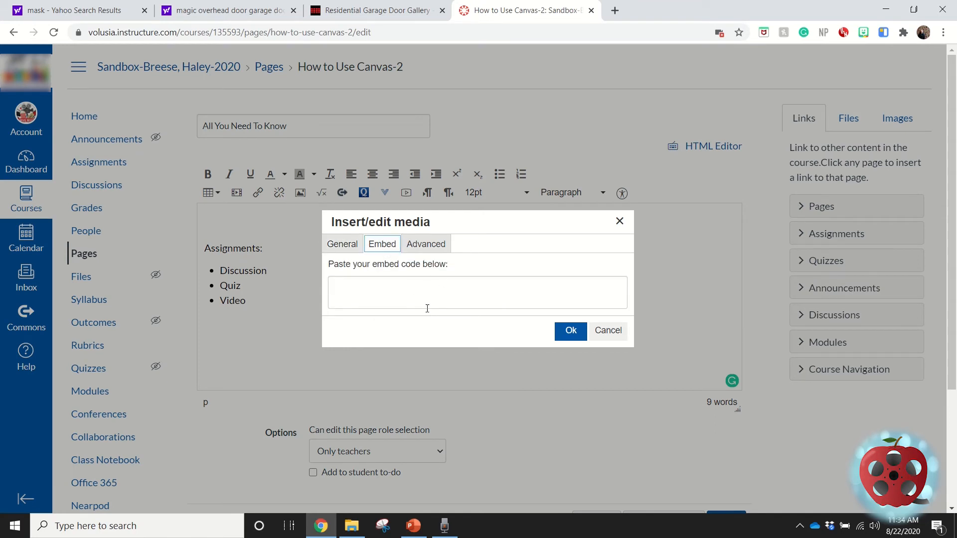
click(426, 244)
click(335, 245)
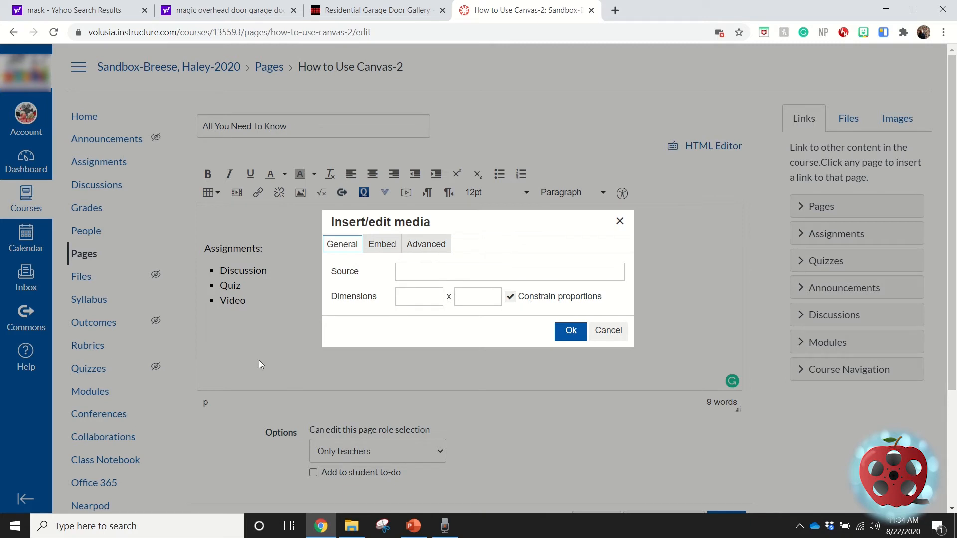
click(576, 333)
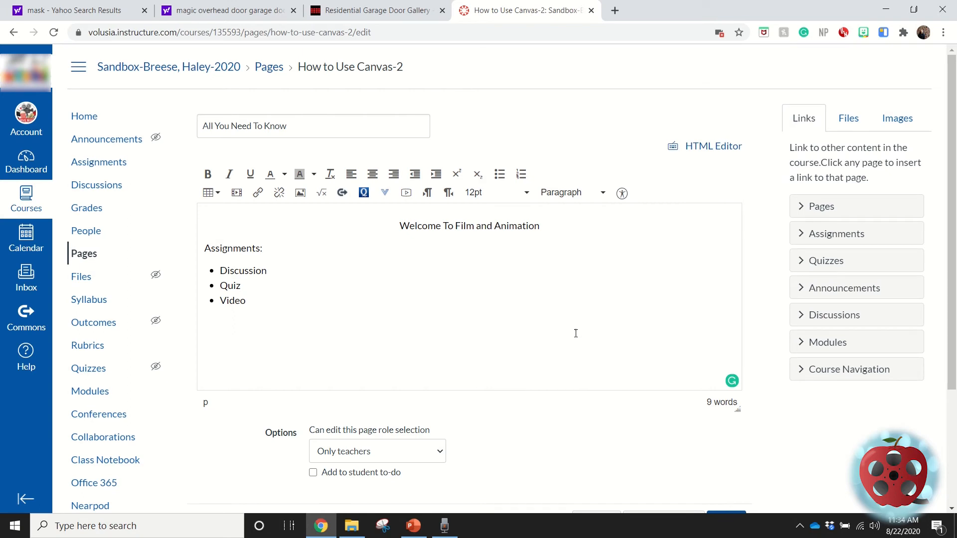
Step: Insert a table with 7 columns and 4 rows below the bulleted list
click(209, 192)
mouse_move(226, 214)
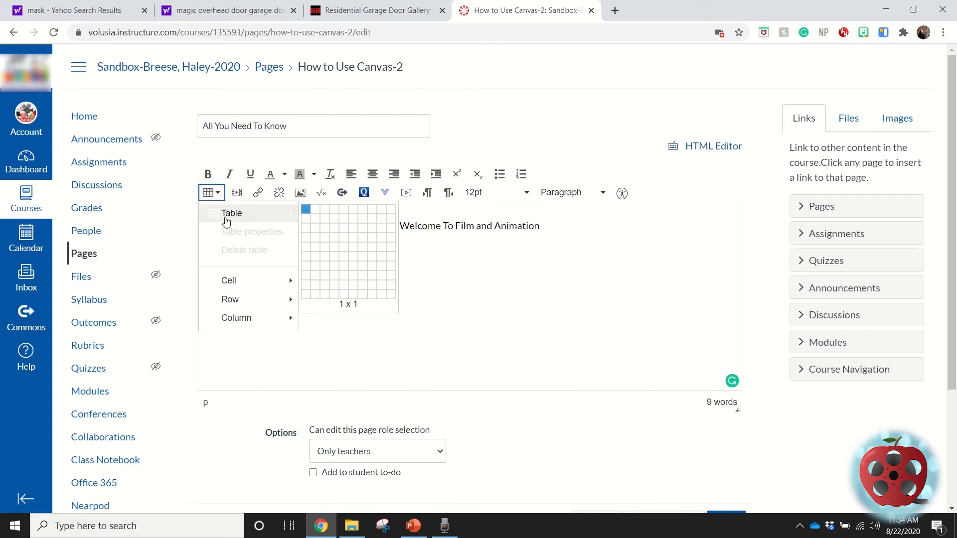
click(358, 240)
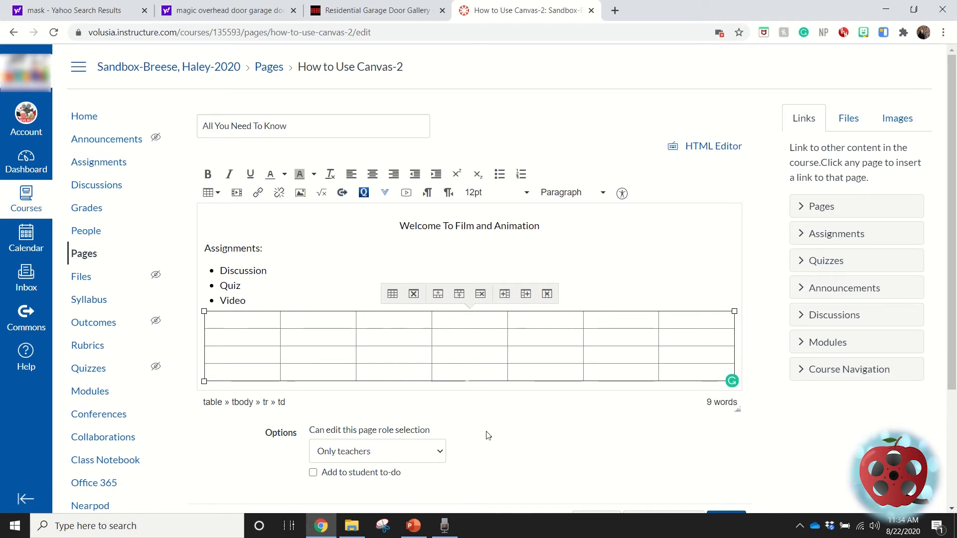
Step: Set the text colour of the centred "Welcome To Film and Animation" line to dark red
drag(398, 226, 542, 230)
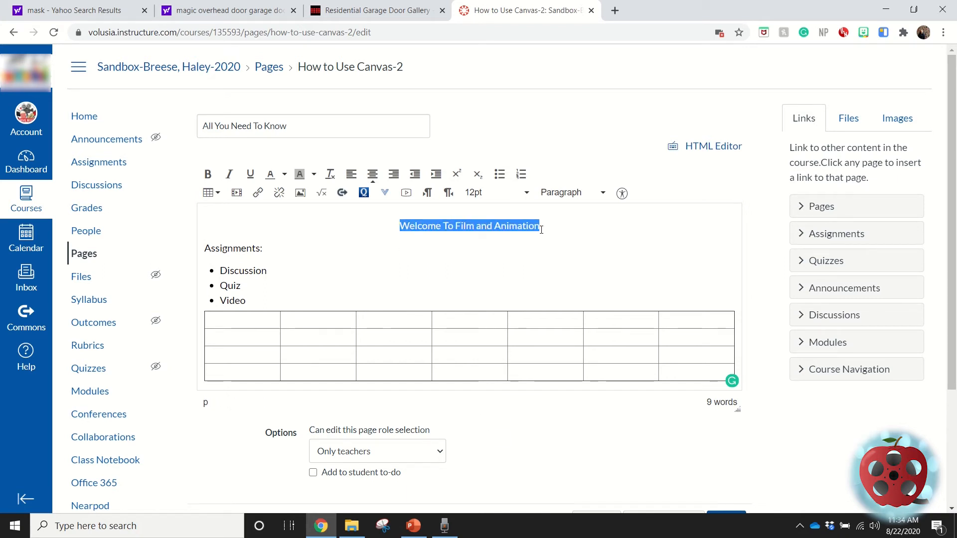
click(285, 177)
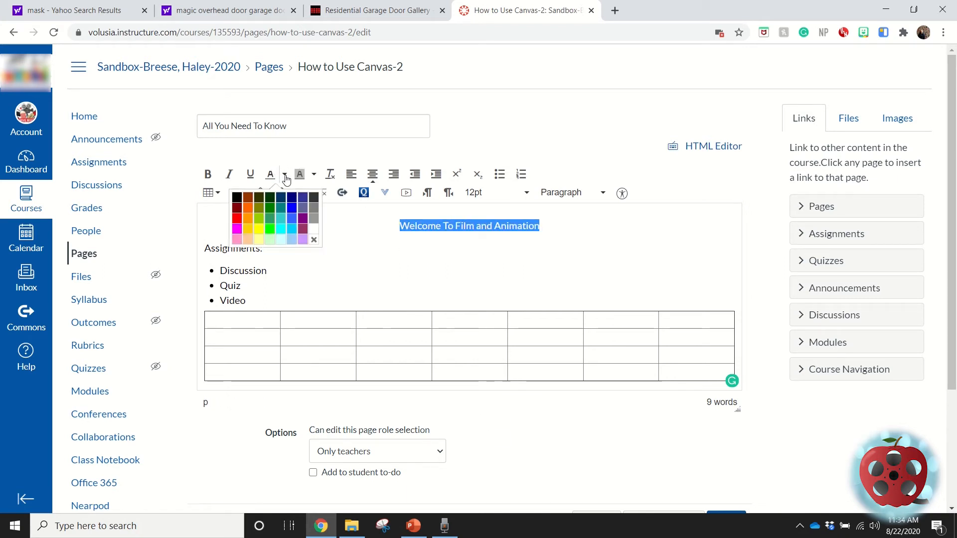
click(237, 209)
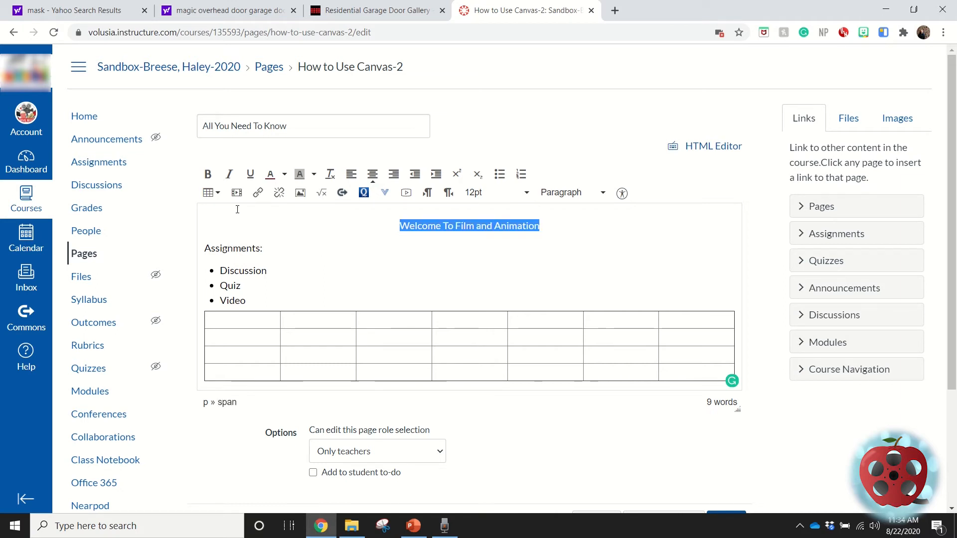
click(369, 285)
Step: Set the centred "Welcome To Film and Animation" line to 24pt, and save and publish the page
drag(400, 226, 540, 226)
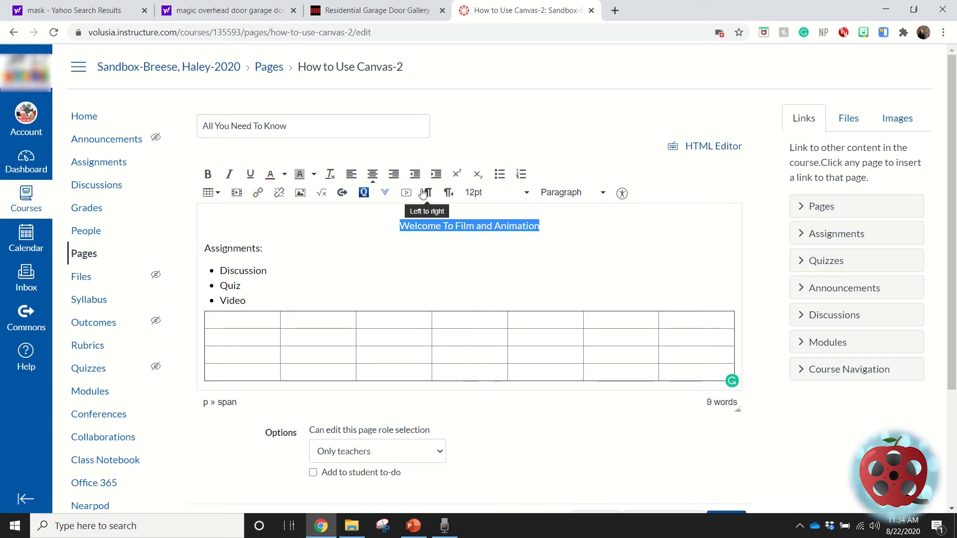
click(505, 200)
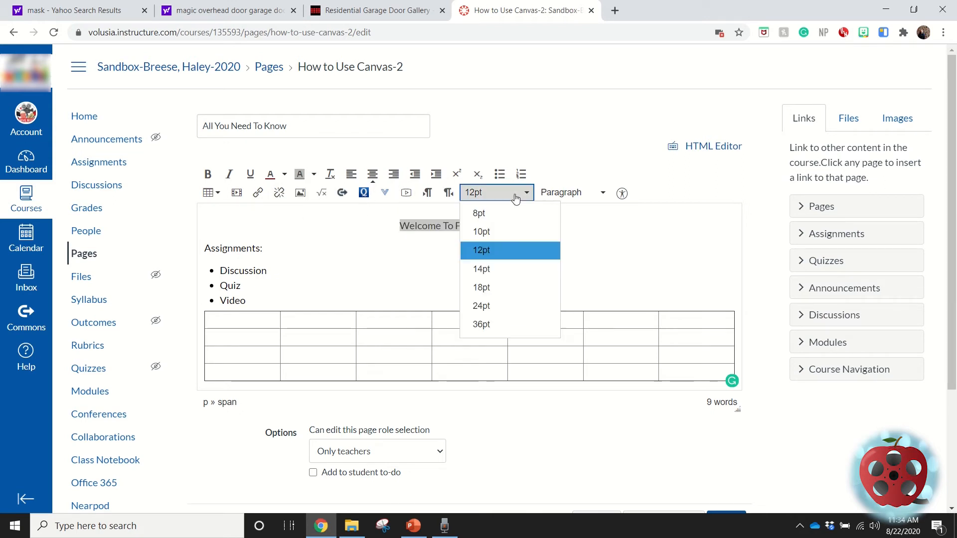
click(482, 306)
click(519, 301)
scroll(537, 398, down, 3)
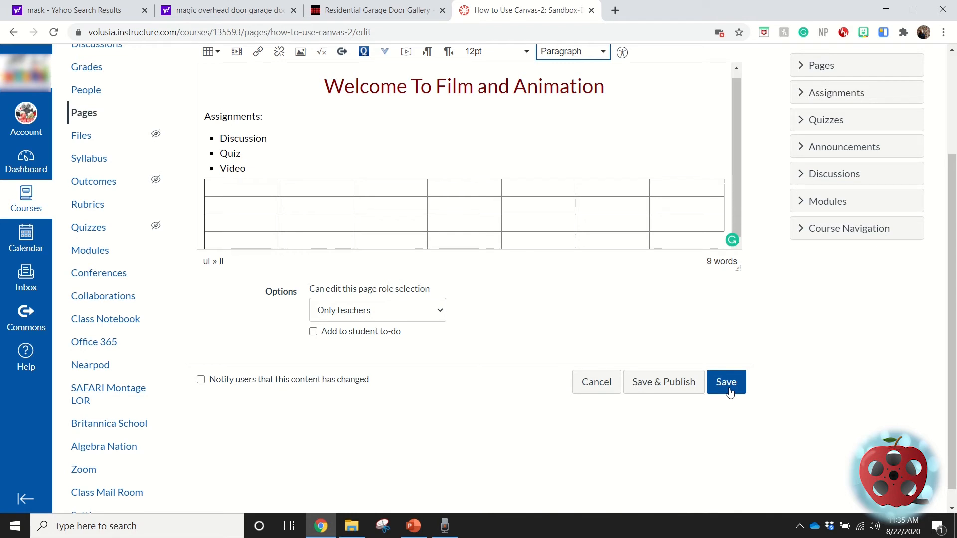
click(673, 391)
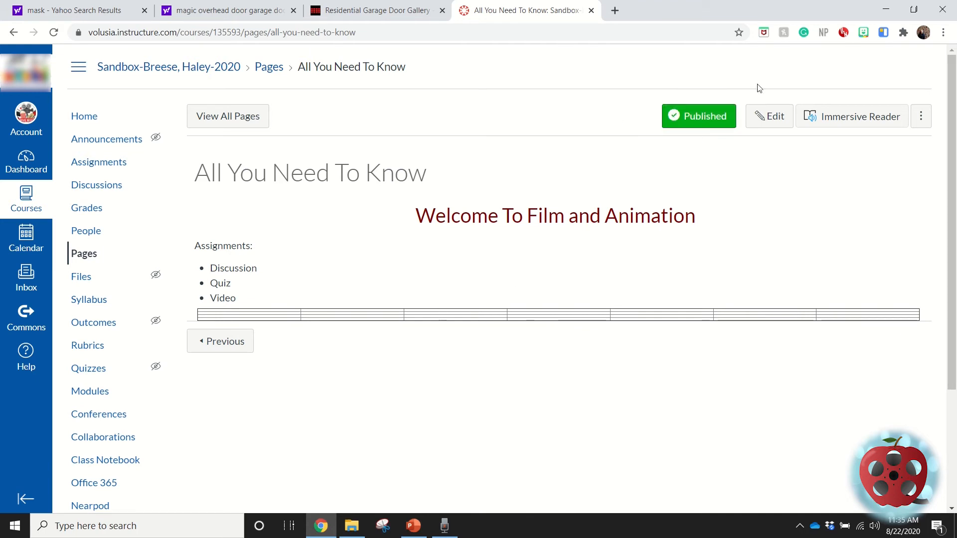
Step: Unpublish the "All You Need To Know" page and publish it again
click(707, 118)
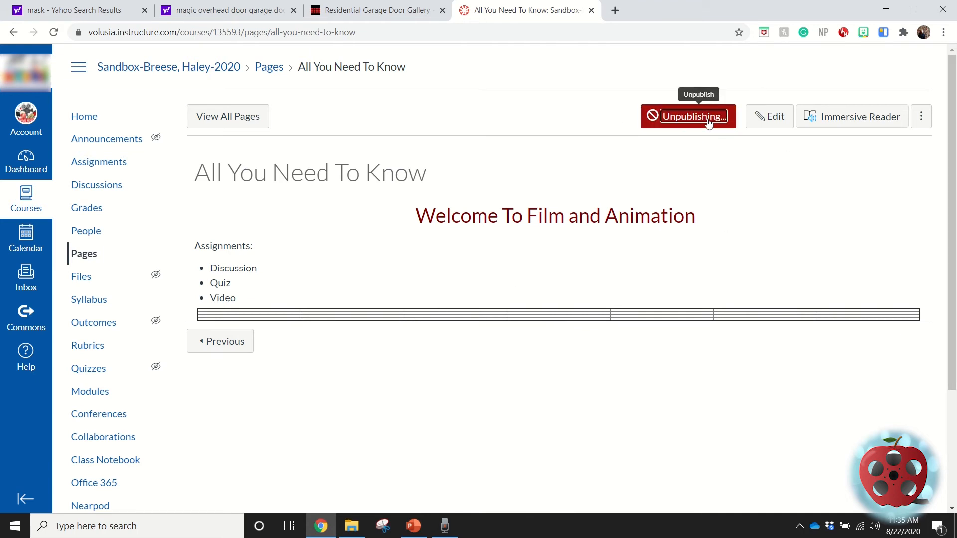
click(691, 121)
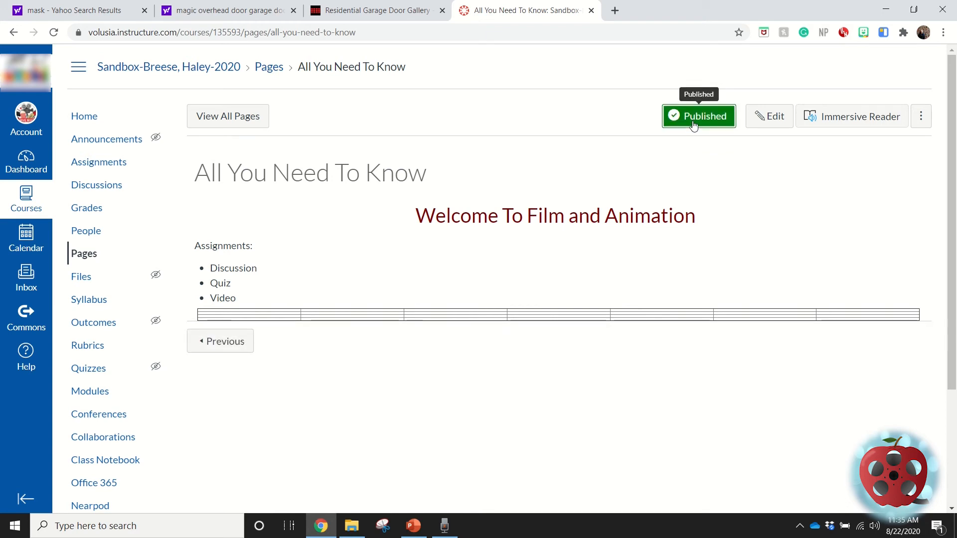
Step: View the page in Immersive Reader, return to it, and examine its additional page options without choosing any
click(870, 124)
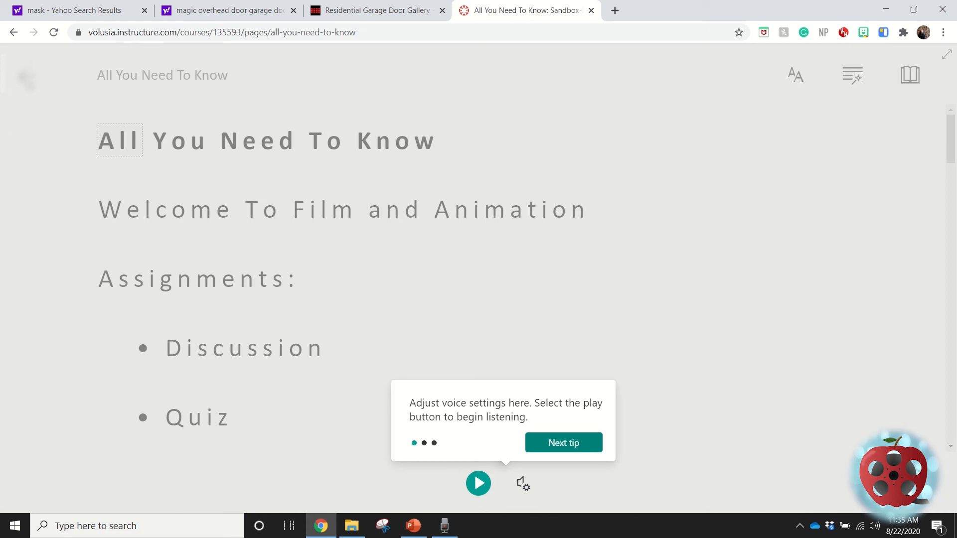
click(23, 76)
click(24, 76)
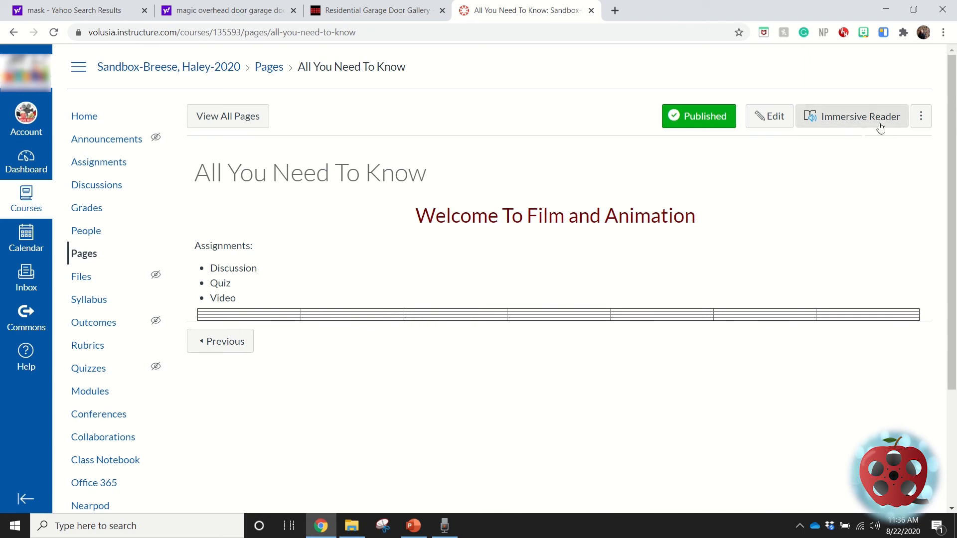
click(922, 116)
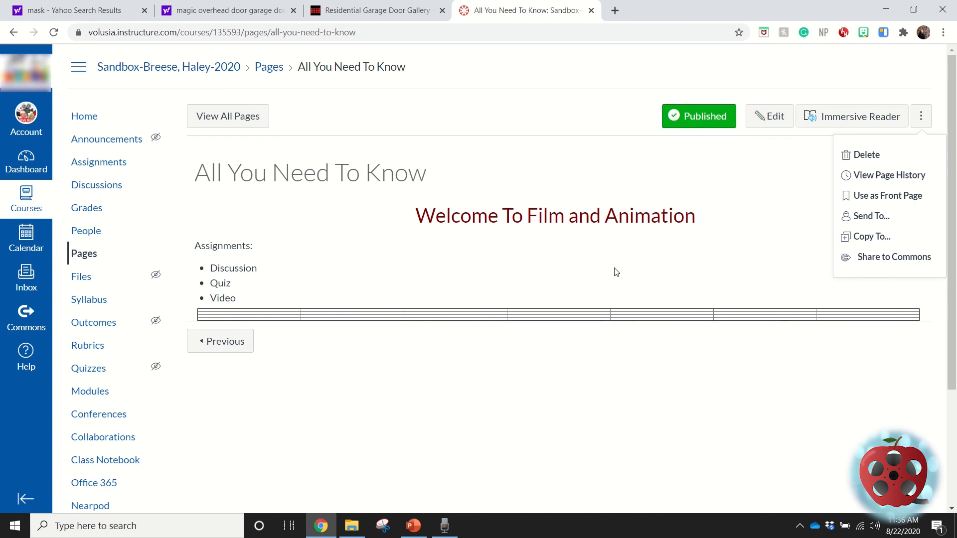
click(453, 304)
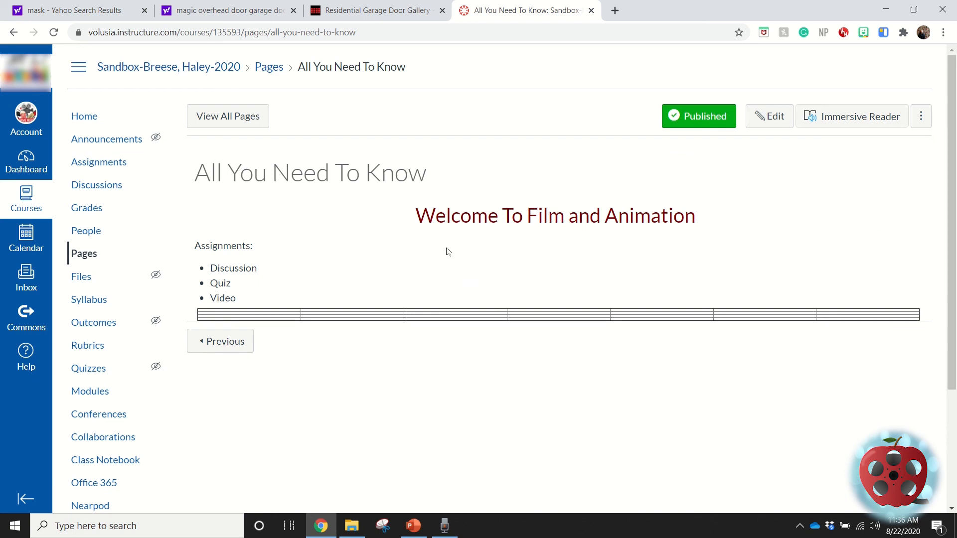